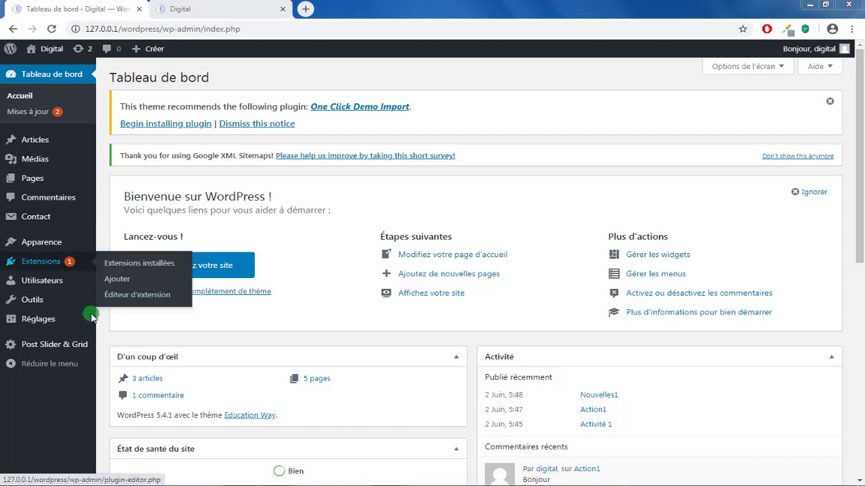
Search the directory of new extensions for "seo".
{"action": "left_click", "coordinate": [38, 261]}
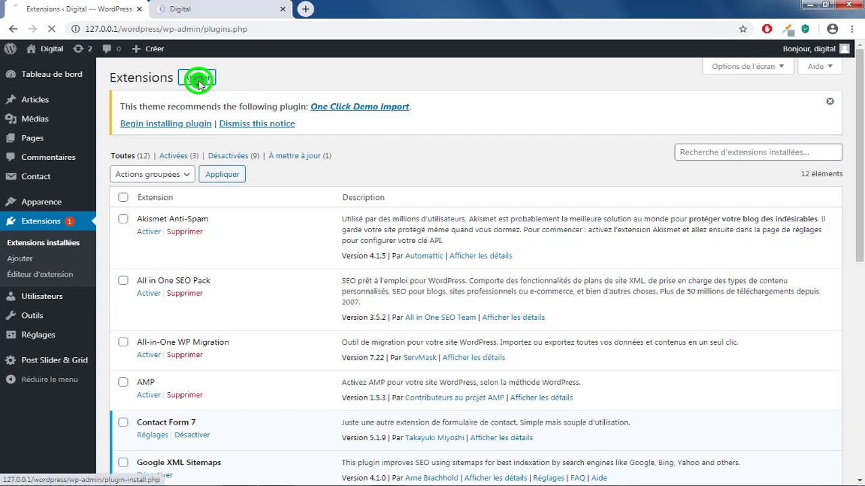
{"action": "left_click", "coordinate": [197, 79]}
{"action": "left_click", "coordinate": [688, 167]}
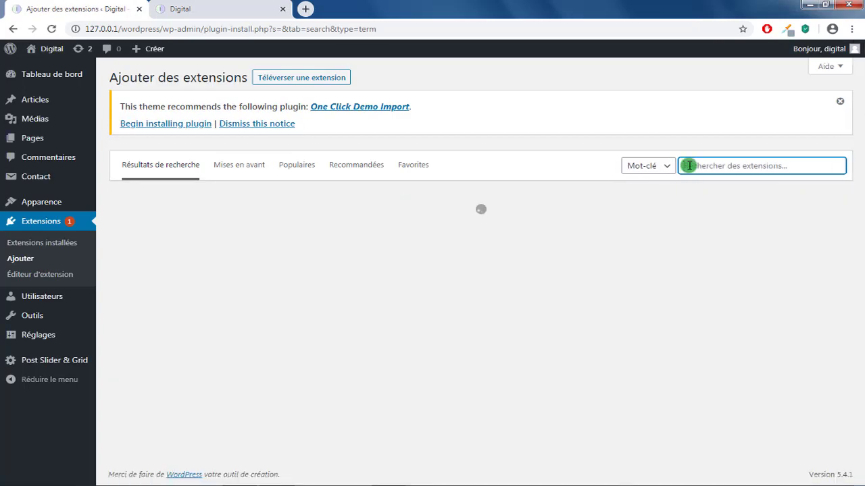
{"action": "left_click", "coordinate": [689, 166]}
{"action": "type", "text": "se"}
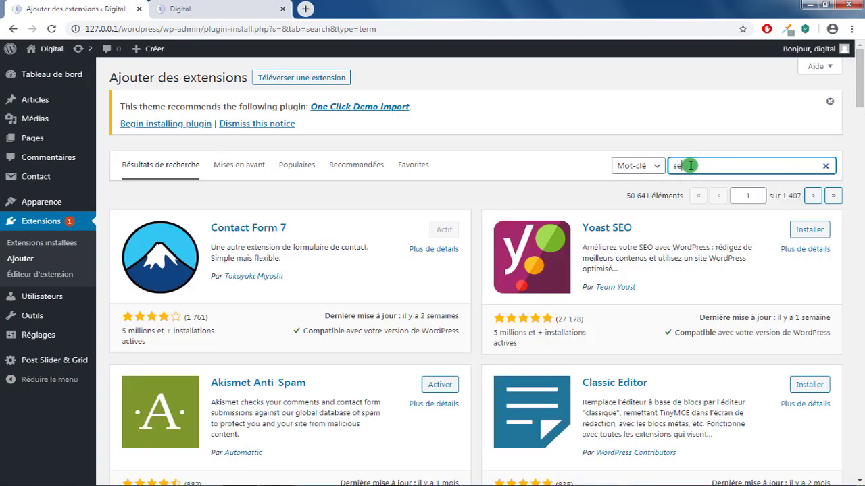
{"action": "type", "text": "o"}
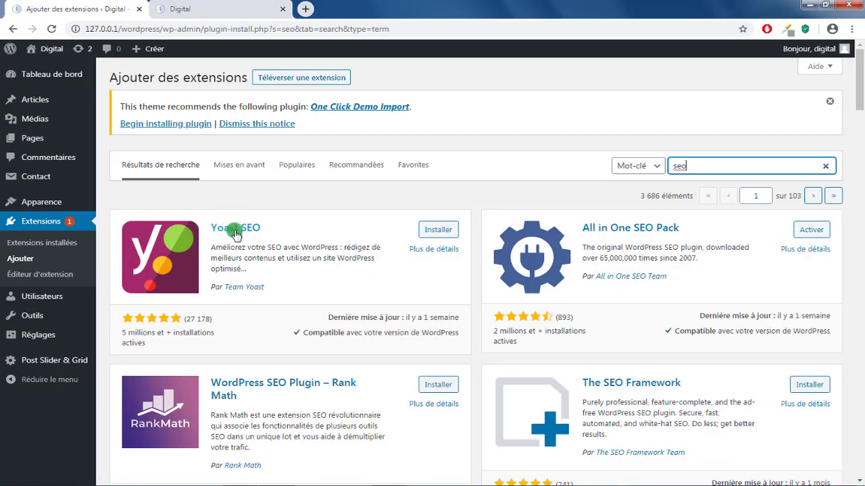
Install and activate the Yoast SEO extension.
{"action": "left_click", "coordinate": [440, 232]}
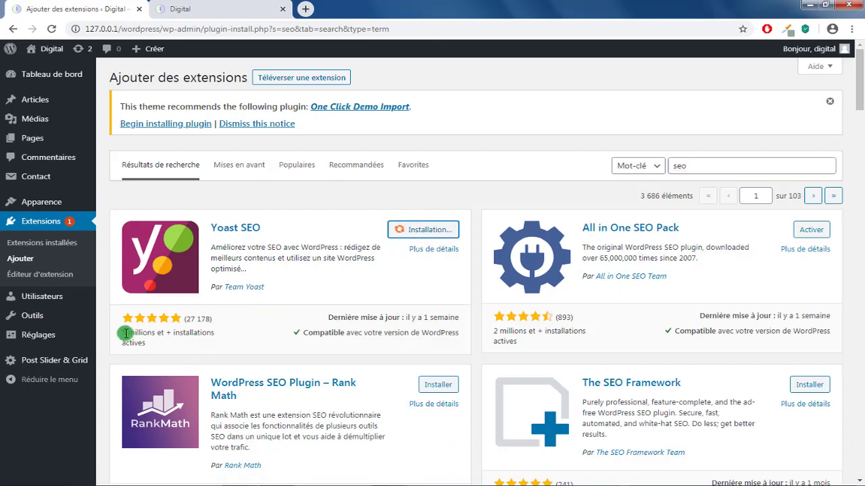
{"action": "left_click_drag", "start_coordinate": [124, 333], "coordinate": [167, 335]}
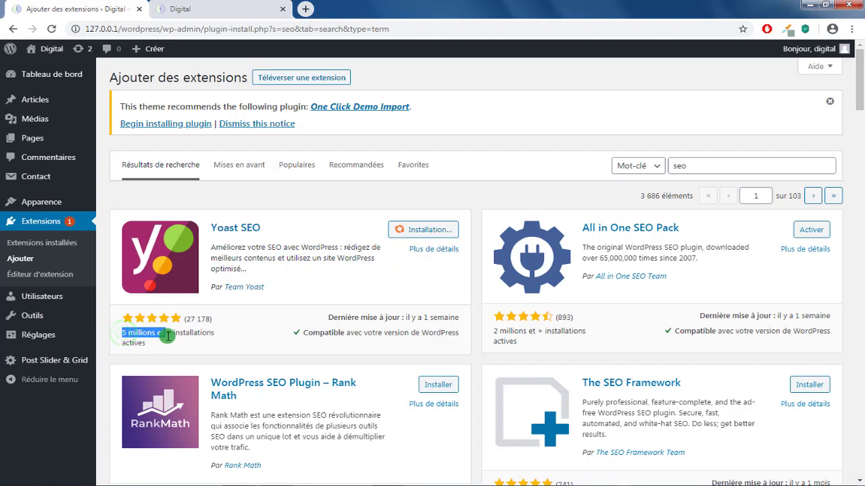
{"action": "left_click", "coordinate": [328, 290]}
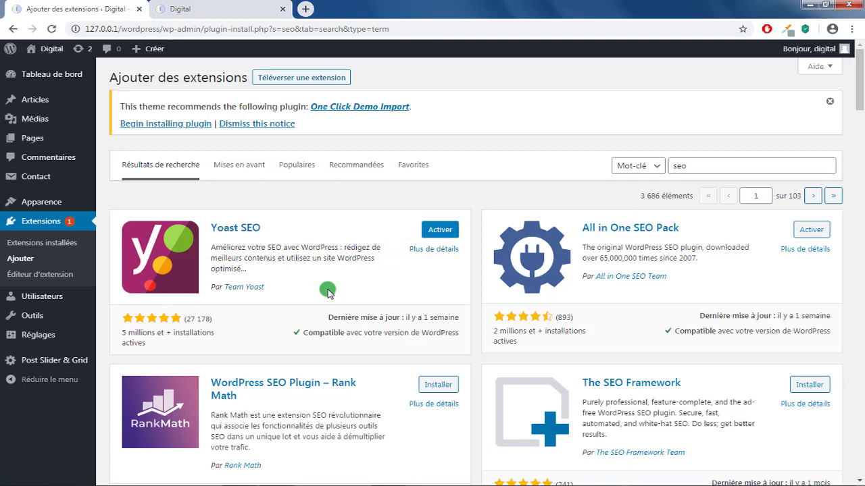
{"action": "left_click", "coordinate": [443, 233]}
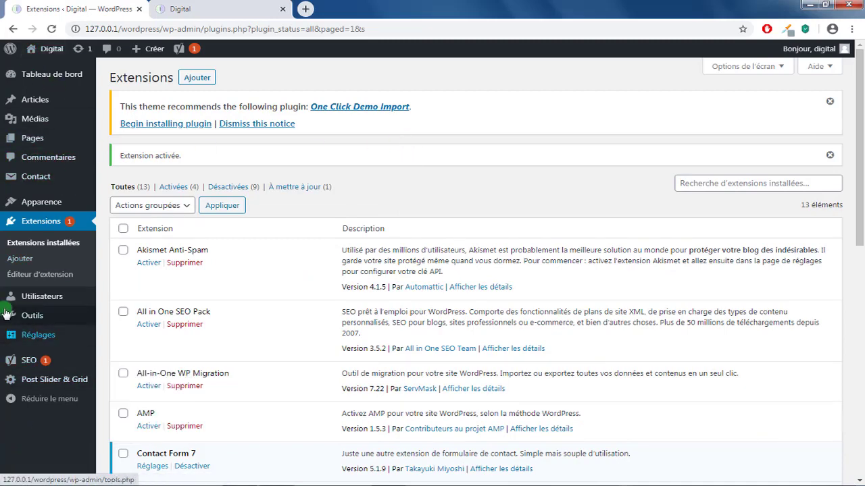
Open the general settings of Yoast SEO and run the indexing process that speeds up the site.
{"action": "mouse_move", "coordinate": [34, 365]}
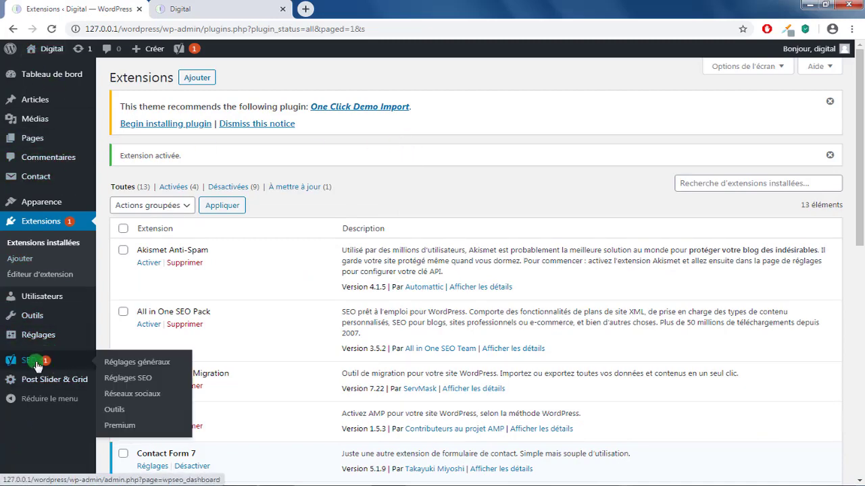
{"action": "left_click", "coordinate": [37, 365]}
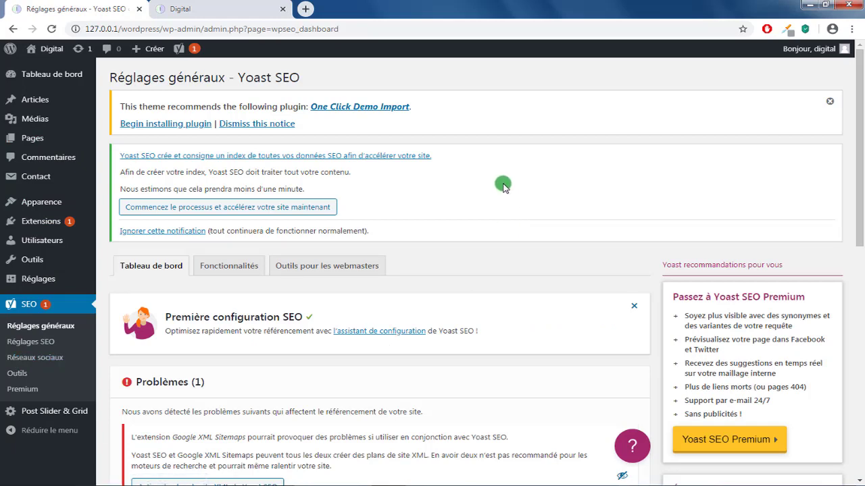
{"action": "left_click", "coordinate": [210, 207]}
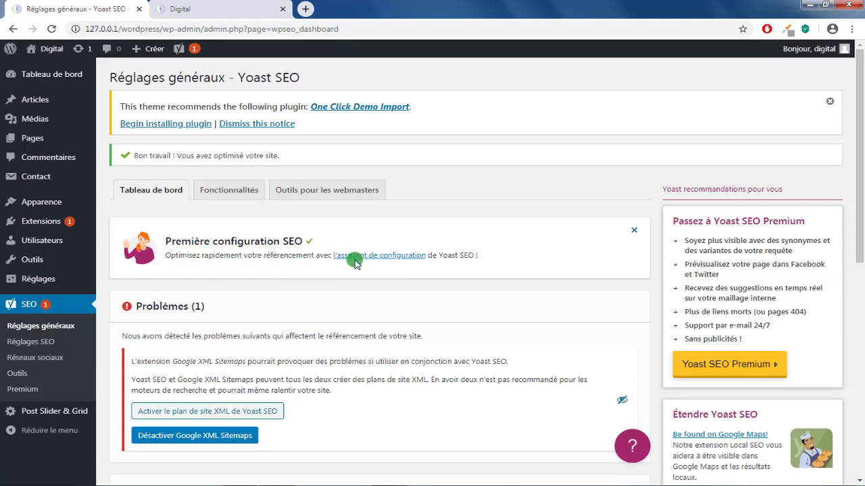
Launch the Yoast SEO configuration assistant and set the environment to Option B, a site under construction that should not be indexed.
{"action": "left_click", "coordinate": [384, 259]}
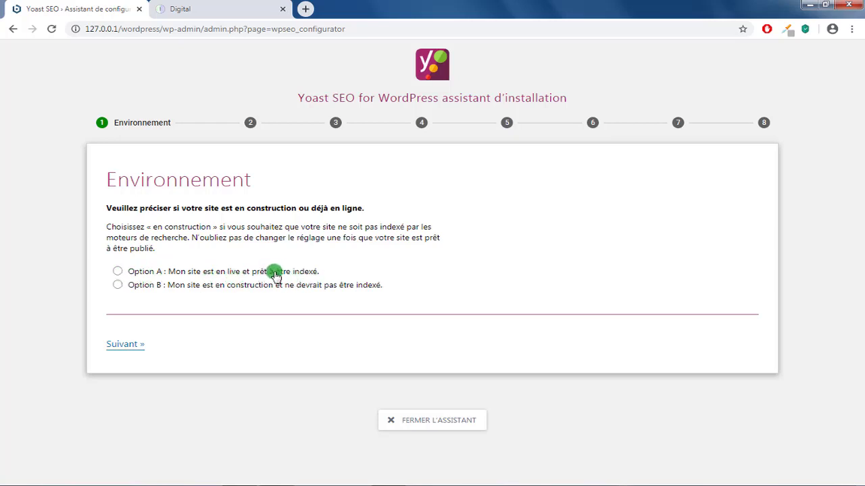
{"action": "left_click", "coordinate": [156, 289]}
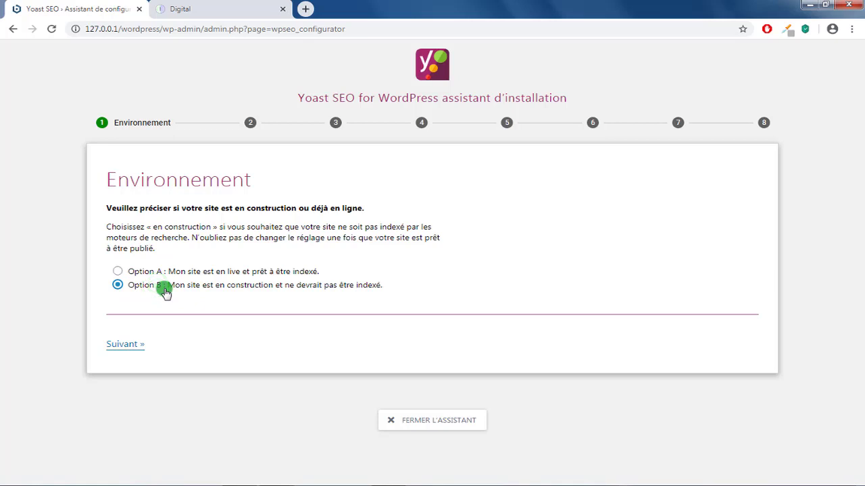
{"action": "left_click", "coordinate": [116, 344]}
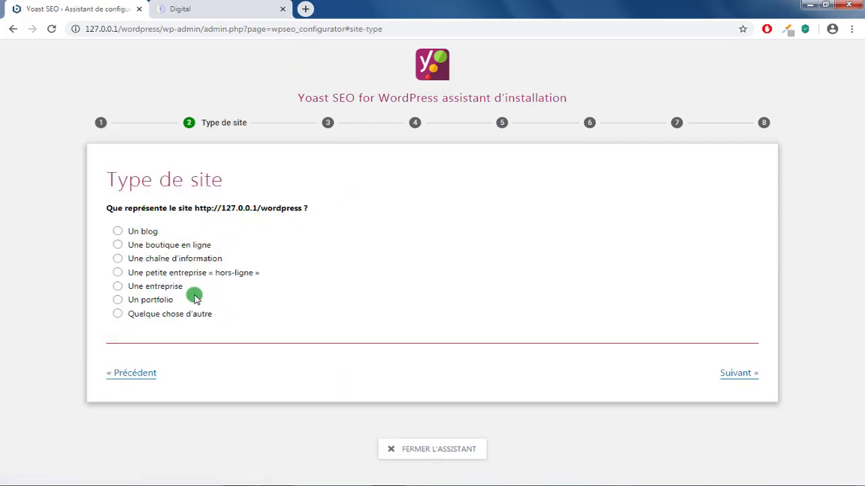
Set the site type to "Un blog" and declare that the site represents a "Personne", choosing the user digital.
{"action": "left_click", "coordinate": [132, 233]}
{"action": "left_click", "coordinate": [722, 375]}
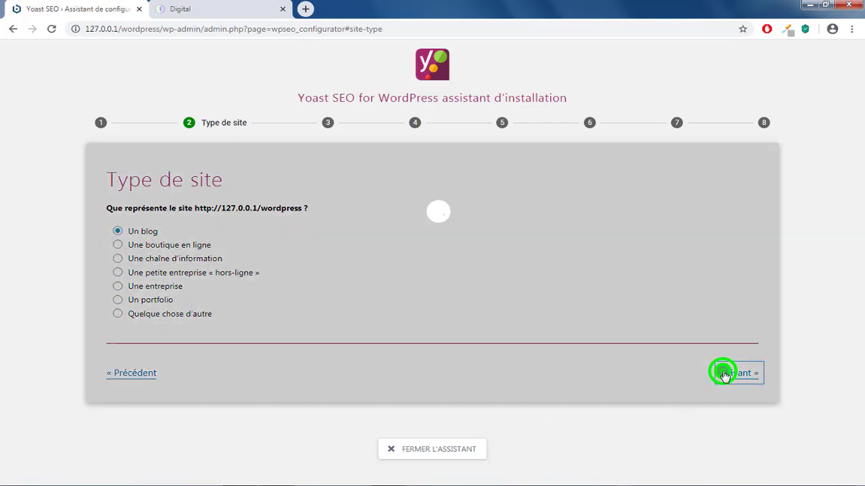
{"action": "scroll", "coordinate": [290, 291], "scroll_direction": "down", "scroll_amount": 1}
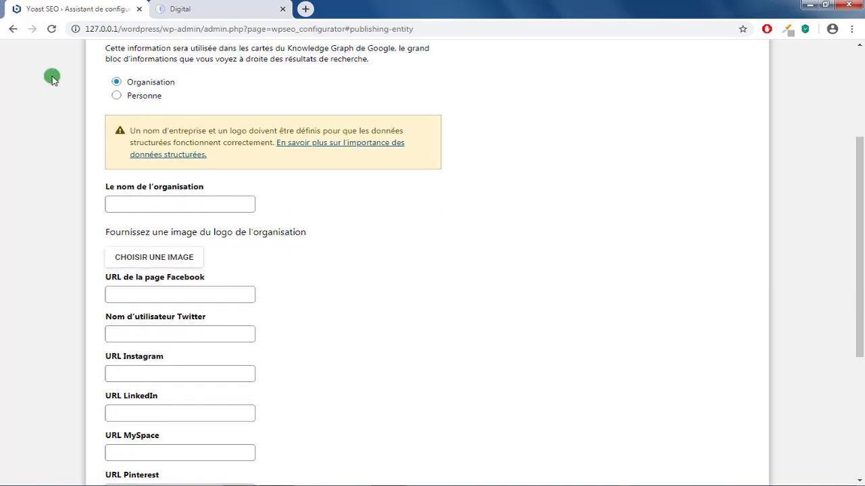
{"action": "scroll", "coordinate": [162, 102], "scroll_direction": "up", "scroll_amount": 1}
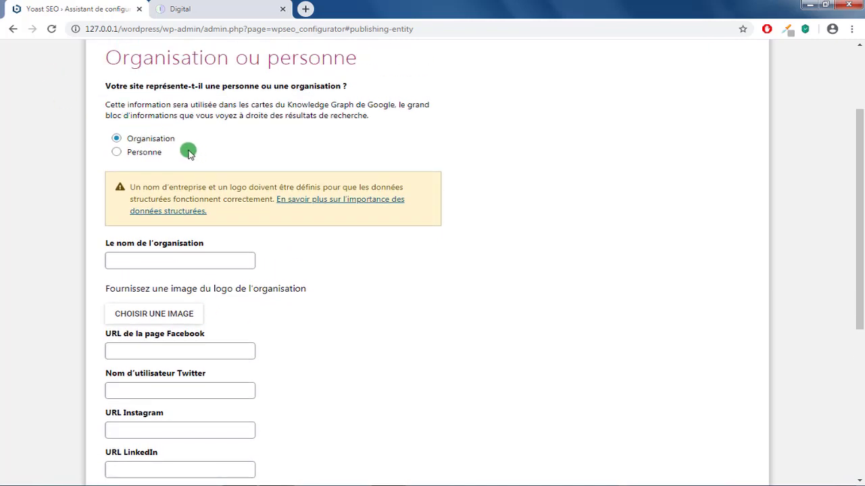
{"action": "left_click", "coordinate": [140, 155]}
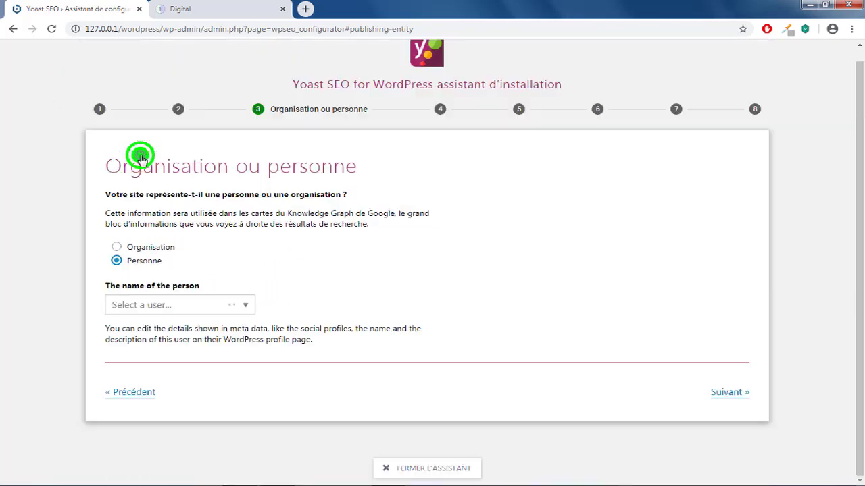
{"action": "left_click", "coordinate": [230, 301]}
{"action": "left_click", "coordinate": [198, 325]}
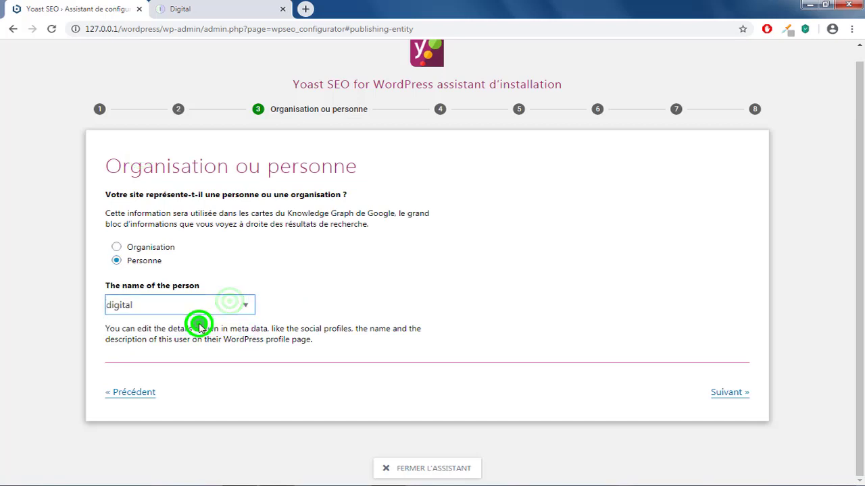
{"action": "left_click", "coordinate": [747, 402]}
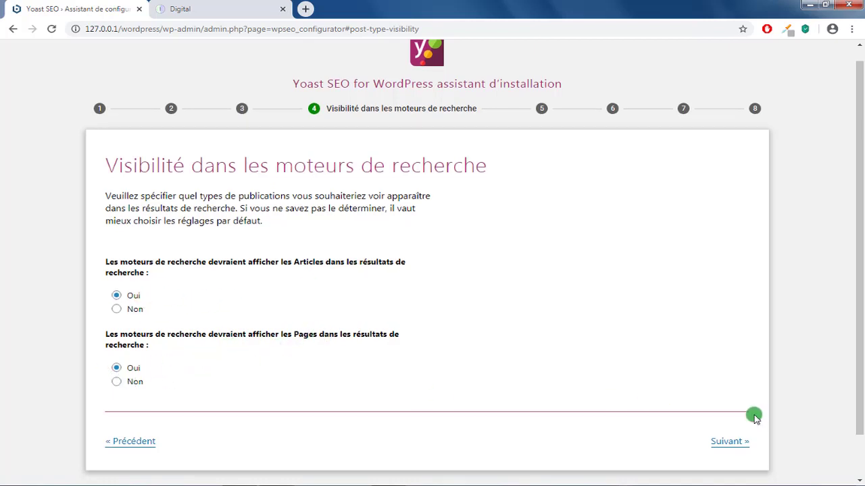
Accept the assistant's preset choices for search engine visibility, multiple authors and title settings.
{"action": "scroll", "coordinate": [752, 413], "scroll_direction": "down", "scroll_amount": 1}
{"action": "left_click", "coordinate": [727, 394]}
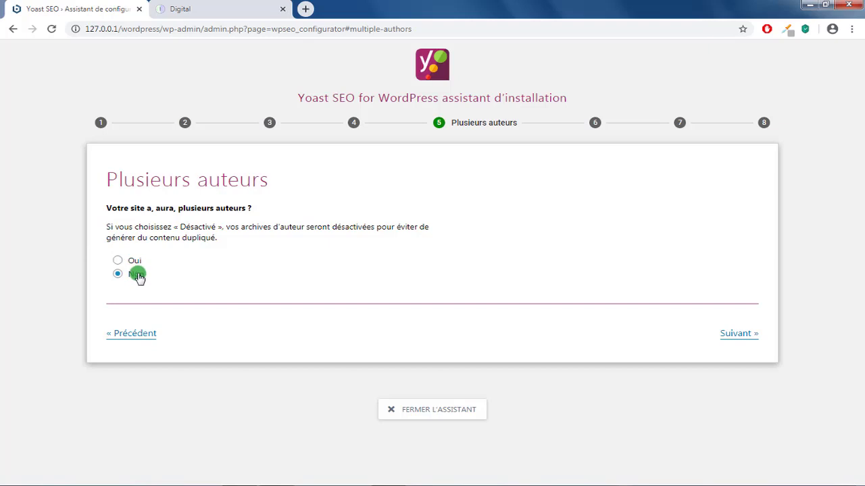
{"action": "left_click", "coordinate": [739, 333]}
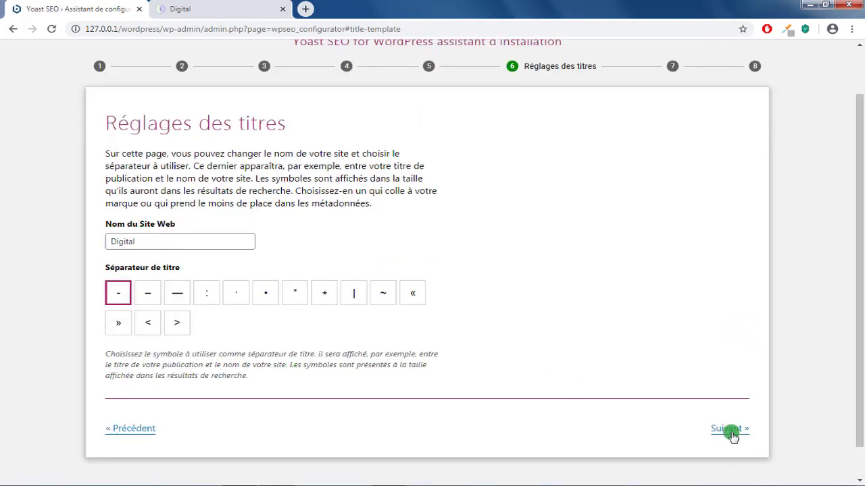
{"action": "left_click", "coordinate": [729, 431]}
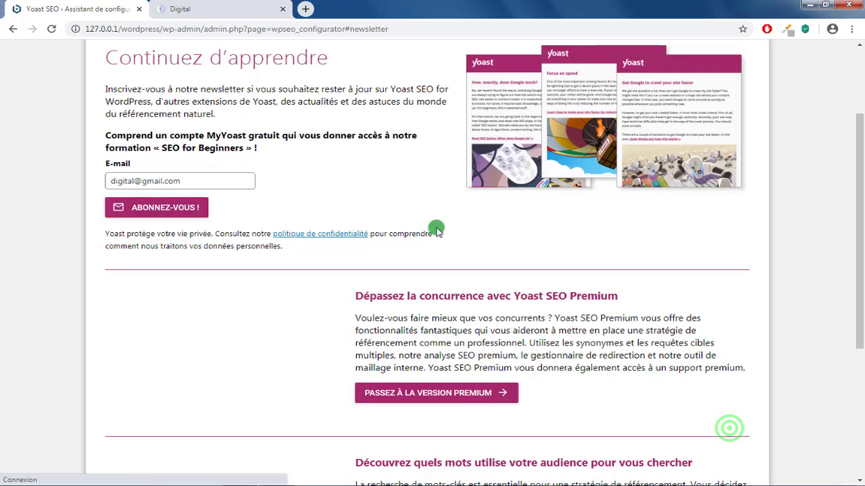
Review the assistant's newsletter and training offers without subscribing, and finish and close the assistant.
{"action": "scroll", "coordinate": [256, 341], "scroll_direction": "up", "scroll_amount": 1}
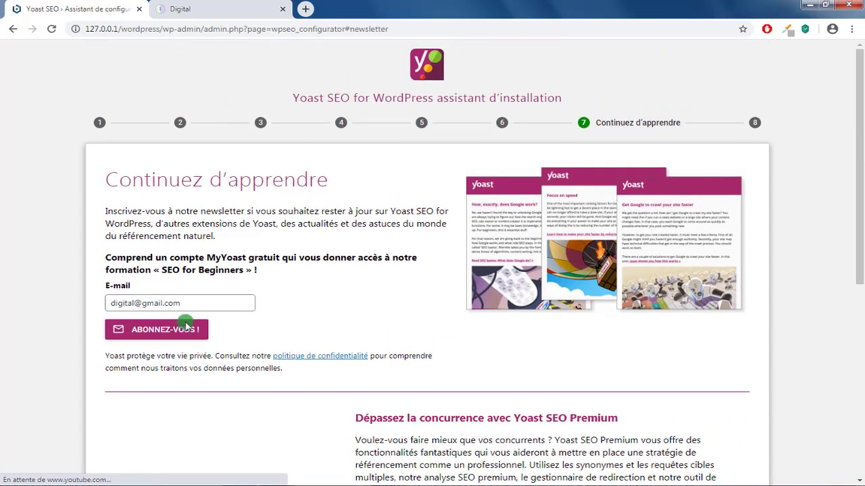
{"action": "scroll", "coordinate": [373, 291], "scroll_direction": "down", "scroll_amount": 3}
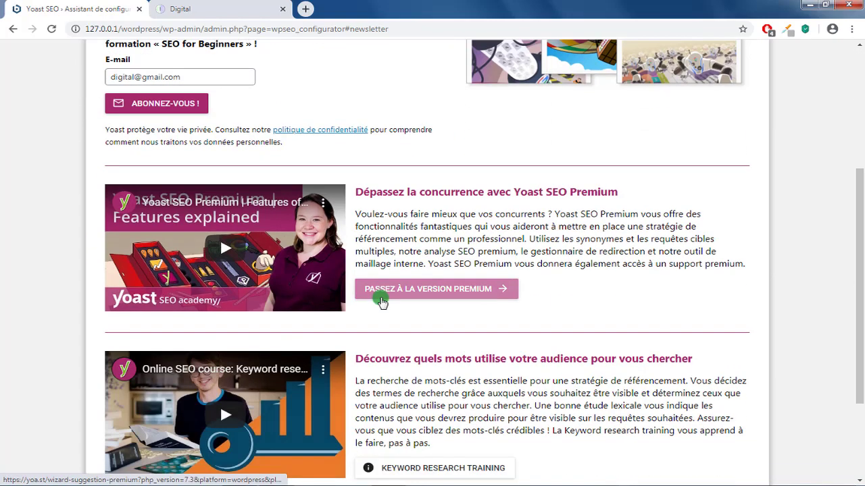
{"action": "scroll", "coordinate": [235, 287], "scroll_direction": "up", "scroll_amount": 3}
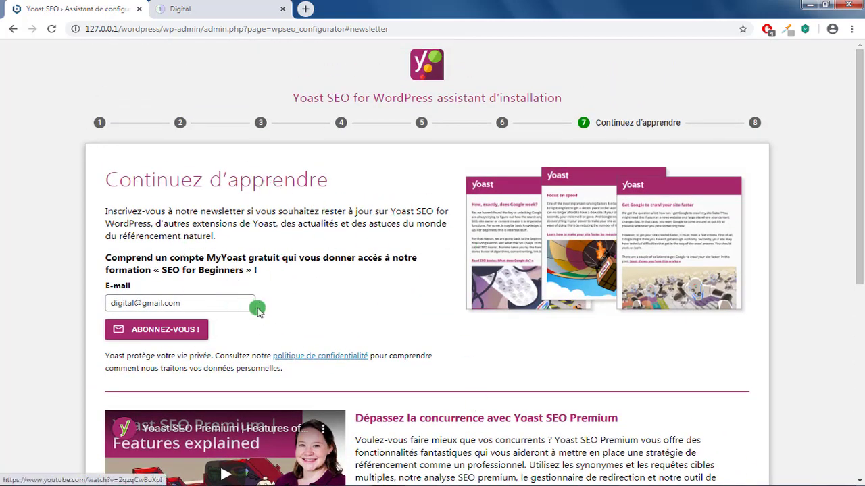
{"action": "scroll", "coordinate": [464, 350], "scroll_direction": "down", "scroll_amount": 3}
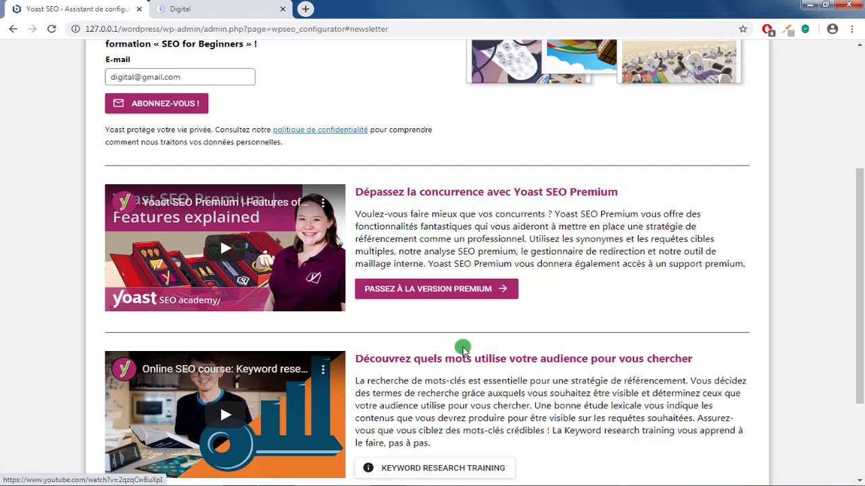
{"action": "scroll", "coordinate": [463, 350], "scroll_direction": "down", "scroll_amount": 2}
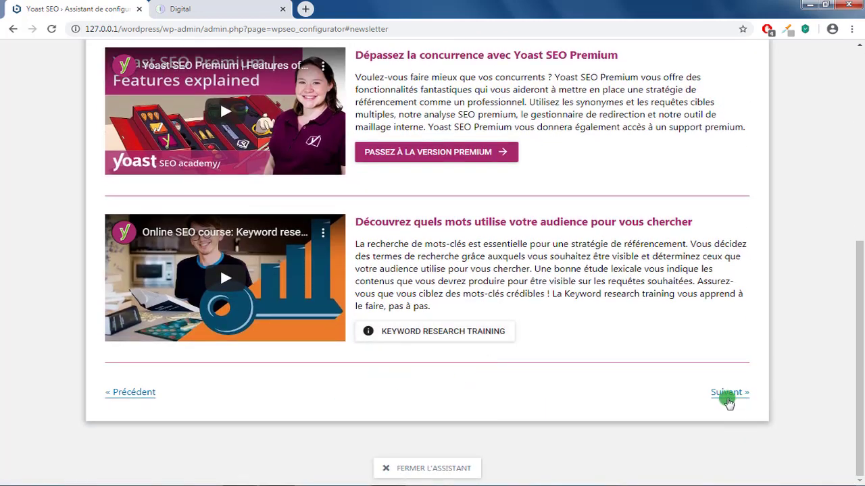
{"action": "left_click", "coordinate": [726, 392]}
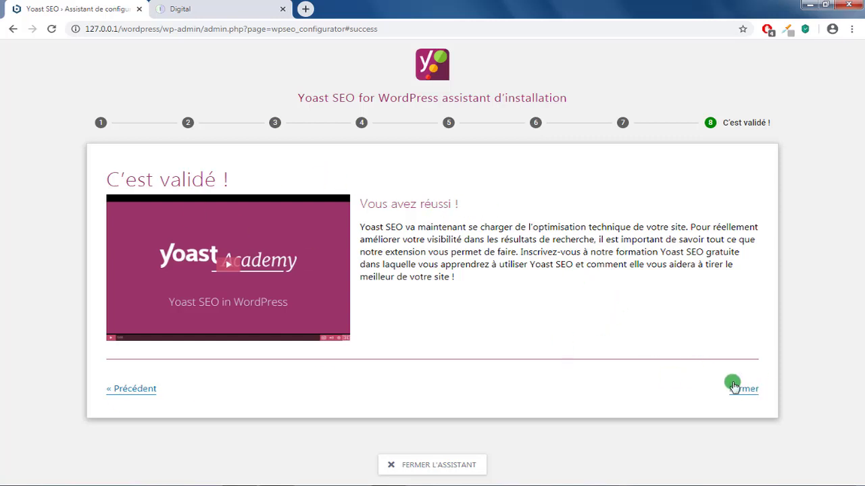
{"action": "left_click", "coordinate": [739, 391]}
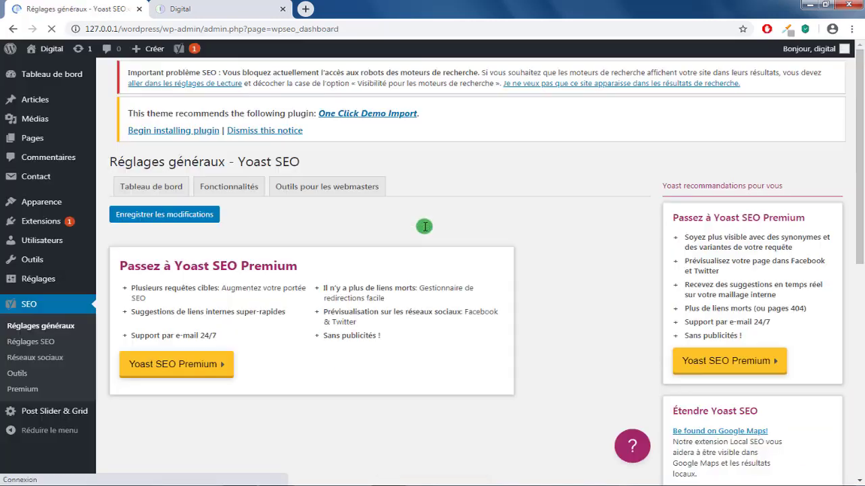
Hide the Google XML Sitemaps conflict listed under the problems on the Yoast SEO dashboard.
{"action": "scroll", "coordinate": [286, 352], "scroll_direction": "down", "scroll_amount": 1}
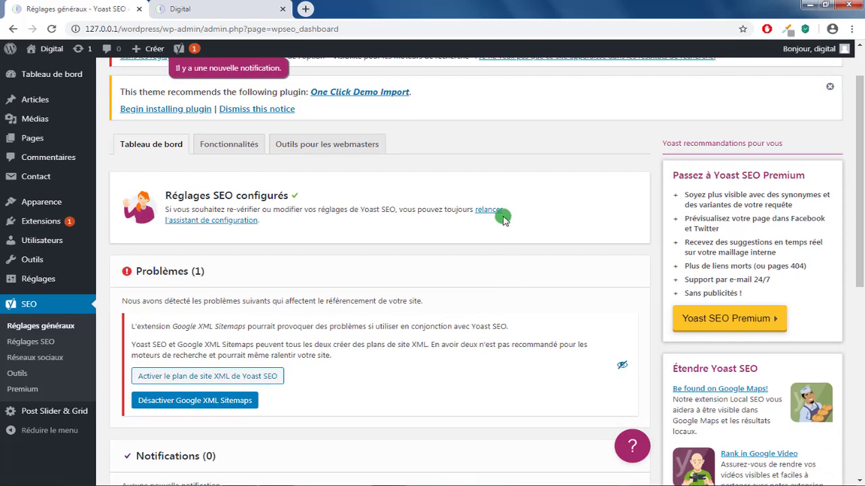
{"action": "triple_click", "coordinate": [184, 270]}
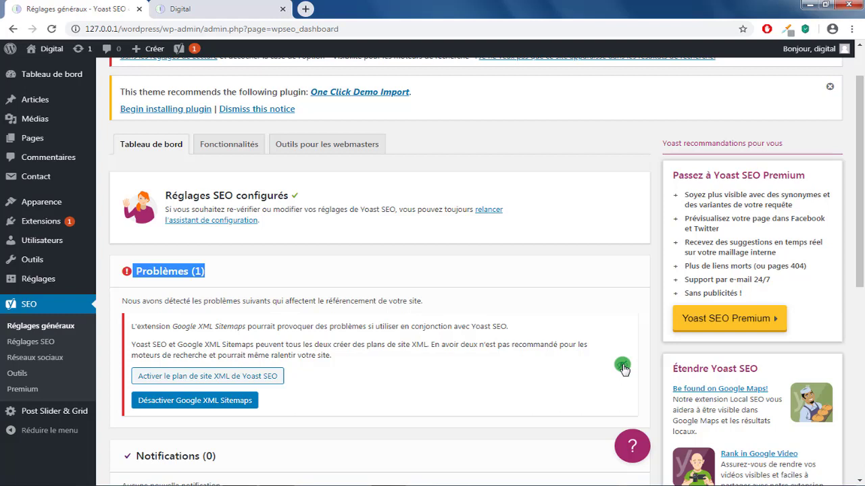
{"action": "left_click", "coordinate": [624, 368]}
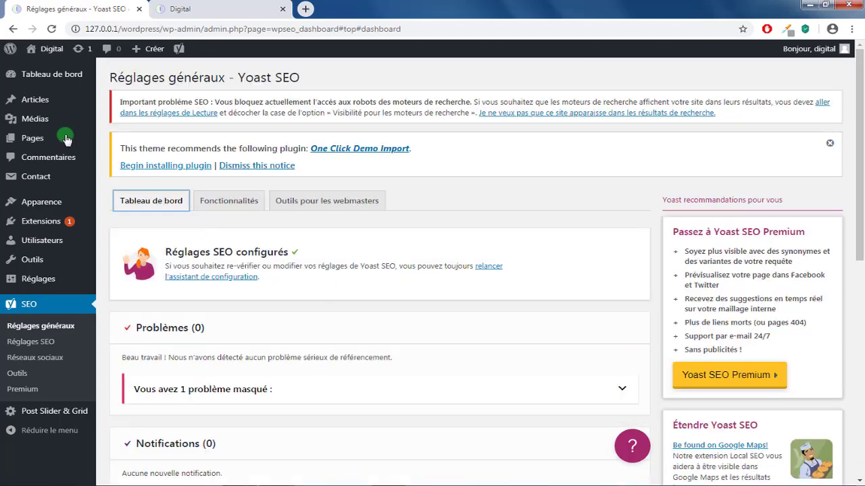
Open the list of all articles on the site.
{"action": "mouse_move", "coordinate": [23, 146]}
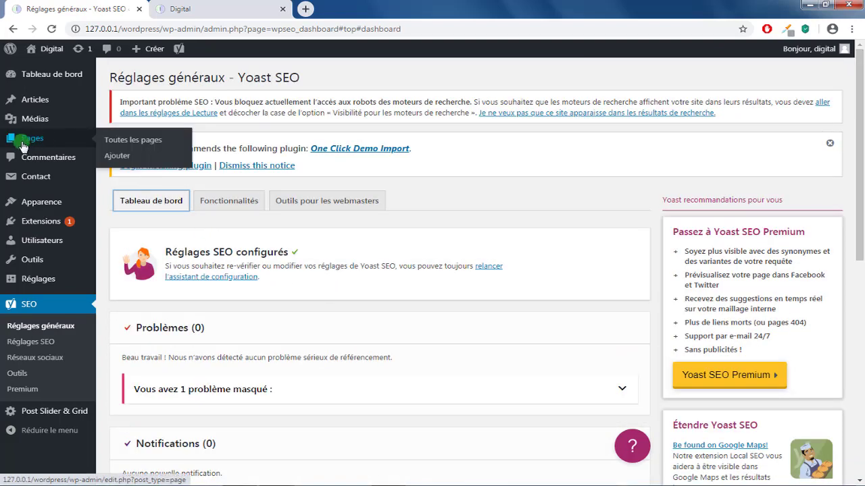
{"action": "left_click", "coordinate": [37, 100]}
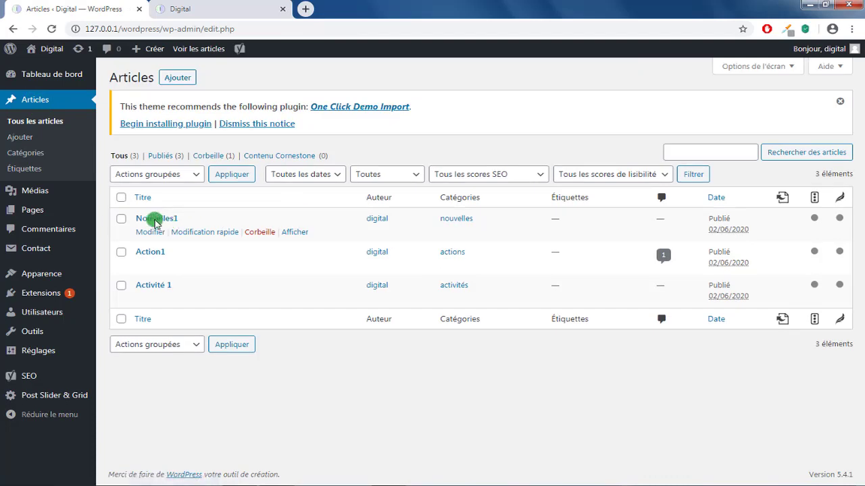
Open the Nouvelles1 article for editing and review the readability and SEO sections of its Yoast SEO settings.
{"action": "left_click", "coordinate": [151, 232]}
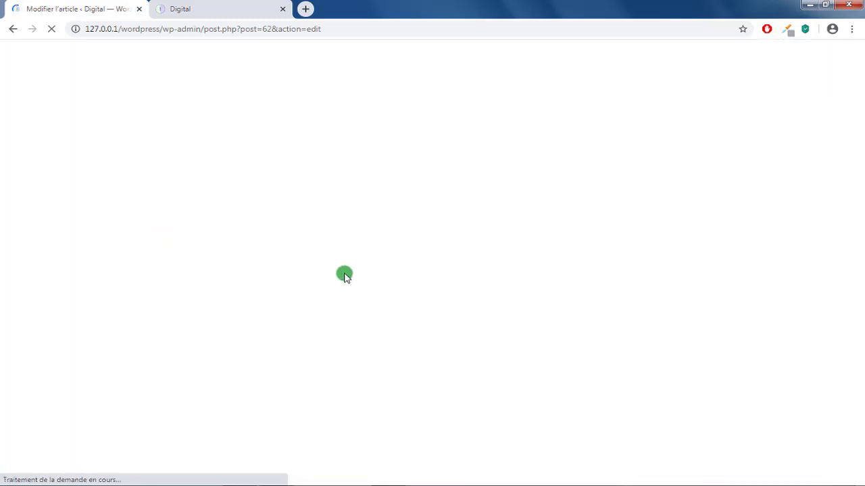
{"action": "scroll", "coordinate": [344, 275], "scroll_direction": "down", "scroll_amount": 10}
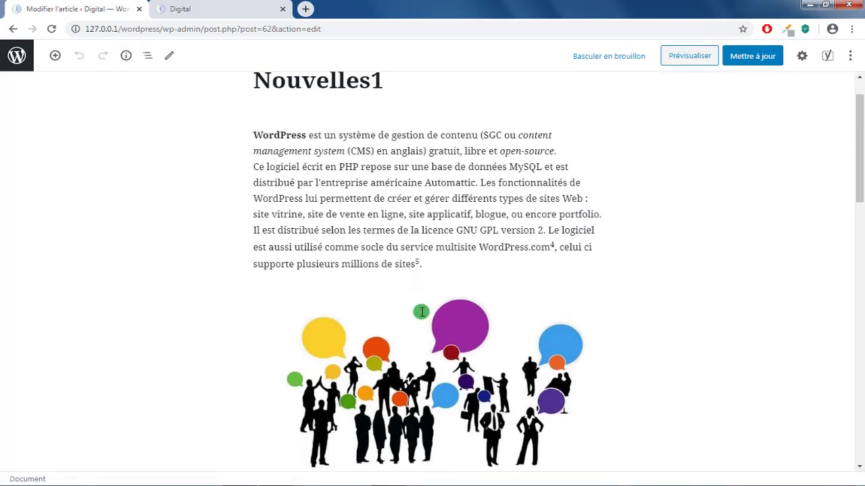
{"action": "scroll", "coordinate": [419, 315], "scroll_direction": "down", "scroll_amount": 2}
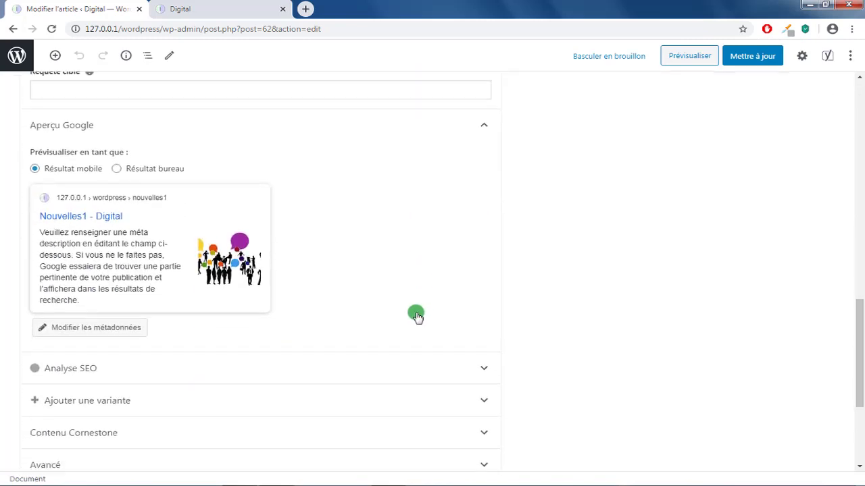
{"action": "scroll", "coordinate": [398, 319], "scroll_direction": "up", "scroll_amount": 2}
{"action": "scroll", "coordinate": [96, 308], "scroll_direction": "down", "scroll_amount": 2}
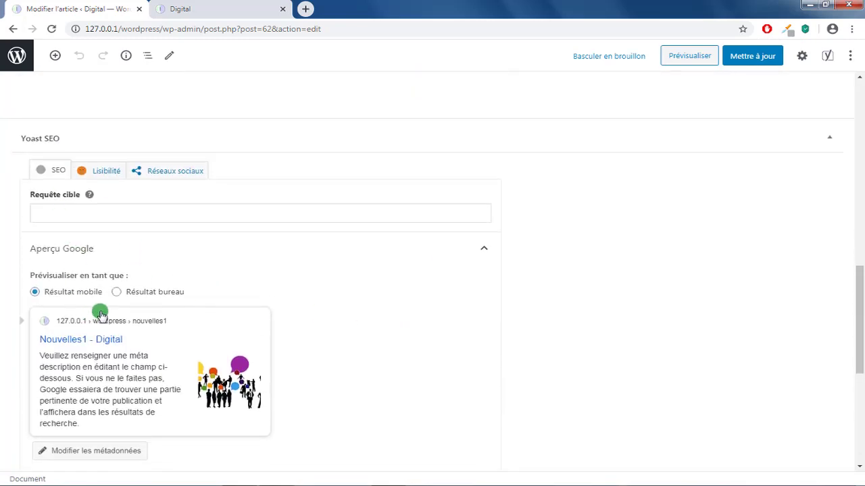
{"action": "left_click", "coordinate": [95, 120]}
{"action": "left_click", "coordinate": [46, 121]}
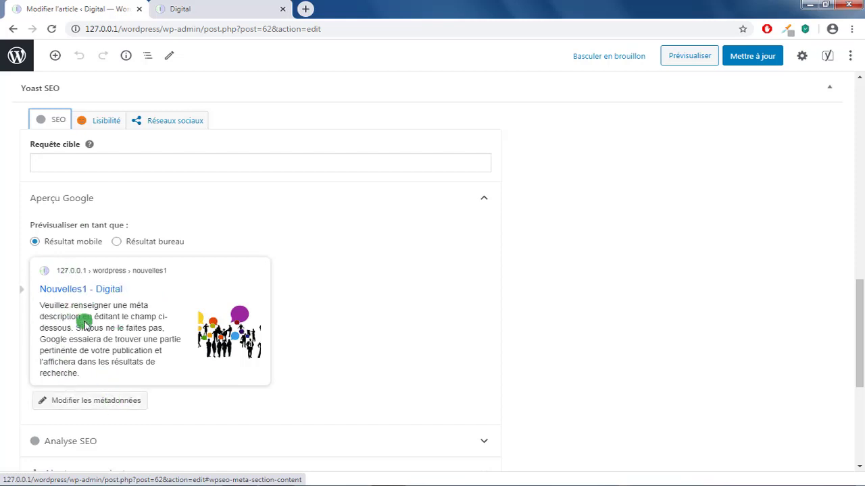
Open the metadata editor under the article's Google preview and inspect the slug and meta description fields.
{"action": "left_click", "coordinate": [107, 400]}
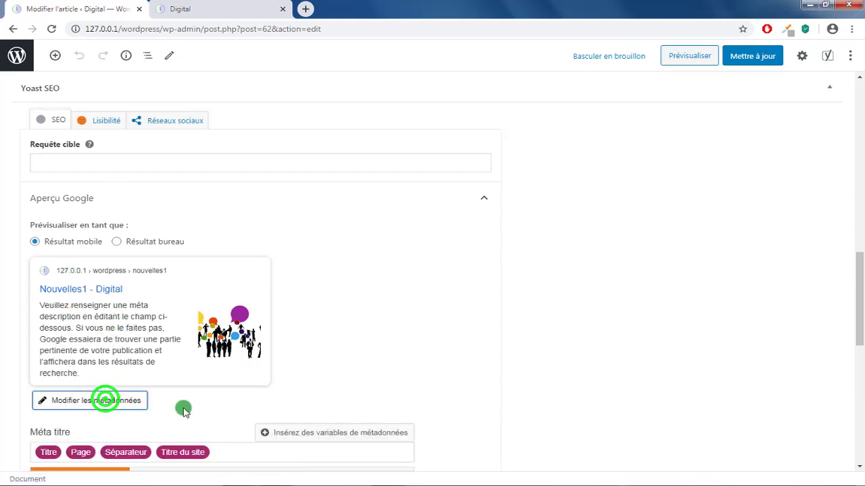
{"action": "scroll", "coordinate": [196, 403], "scroll_direction": "down", "scroll_amount": 3}
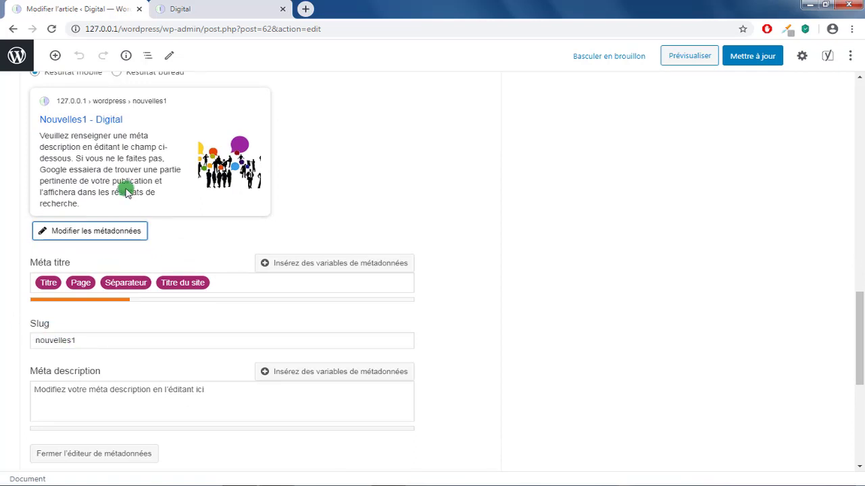
{"action": "double_click", "coordinate": [126, 339]}
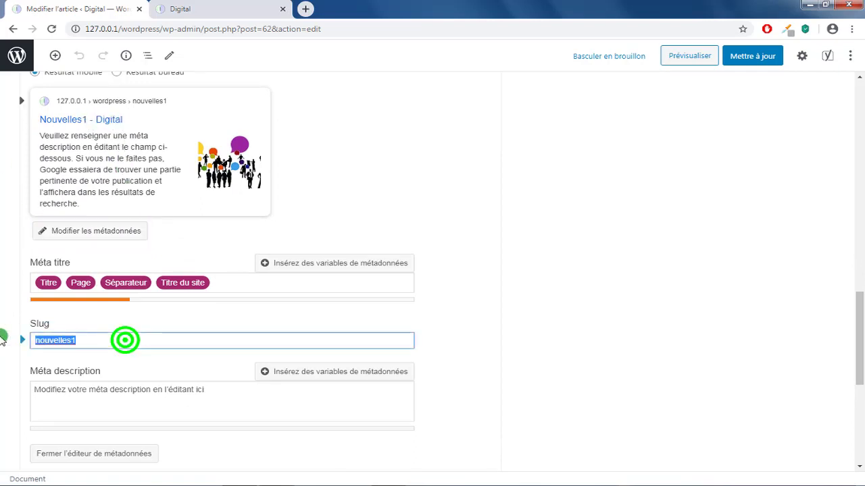
{"action": "left_click", "coordinate": [125, 399]}
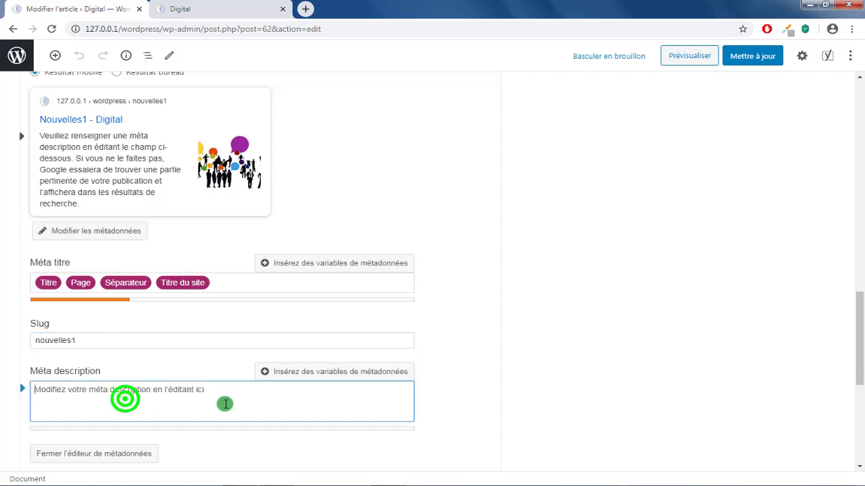
{"action": "left_click", "coordinate": [241, 400]}
Try appending "Par" and a person's first name to the article's meta title, and remove the added text.
{"action": "left_click", "coordinate": [222, 284]}
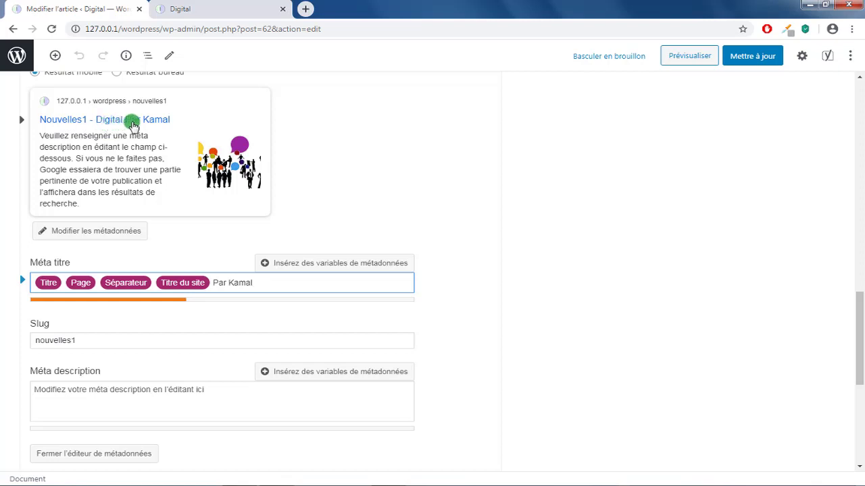
{"action": "left_click_drag", "start_coordinate": [271, 284], "coordinate": [219, 283]}
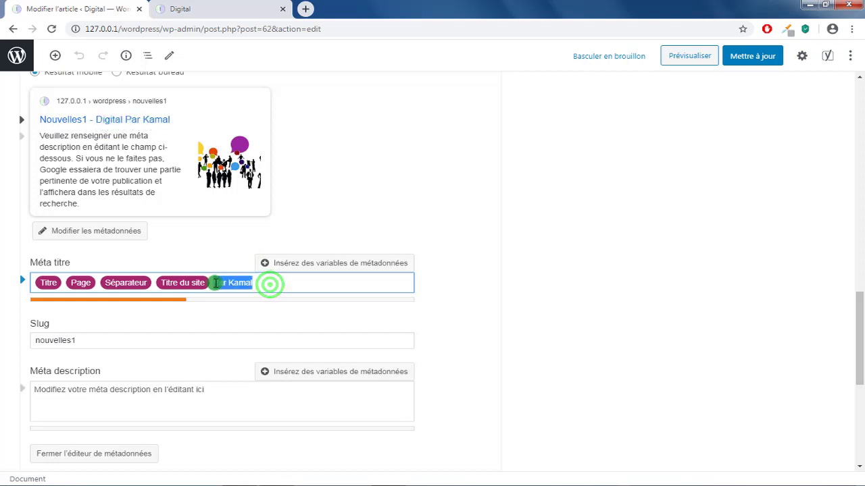
{"action": "key", "text": "BackSpace"}
{"action": "left_click", "coordinate": [554, 323]}
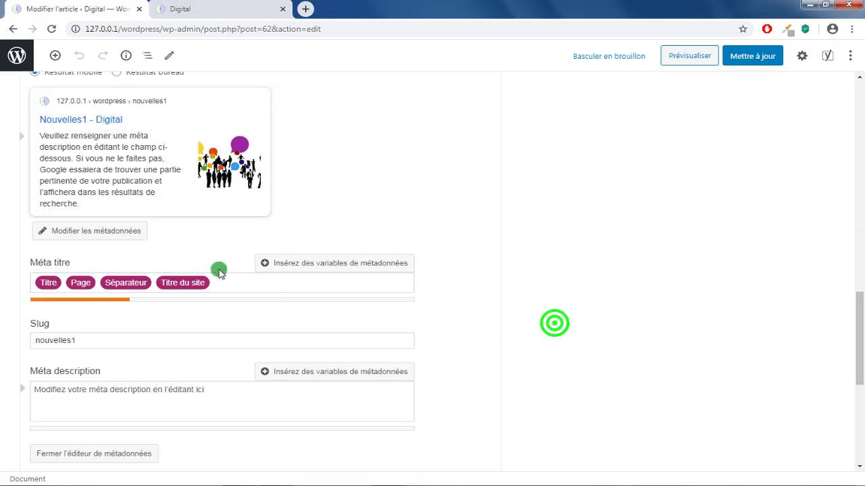
{"action": "scroll", "coordinate": [142, 270], "scroll_direction": "down", "scroll_amount": 1}
{"action": "scroll", "coordinate": [141, 269], "scroll_direction": "down", "scroll_amount": 3}
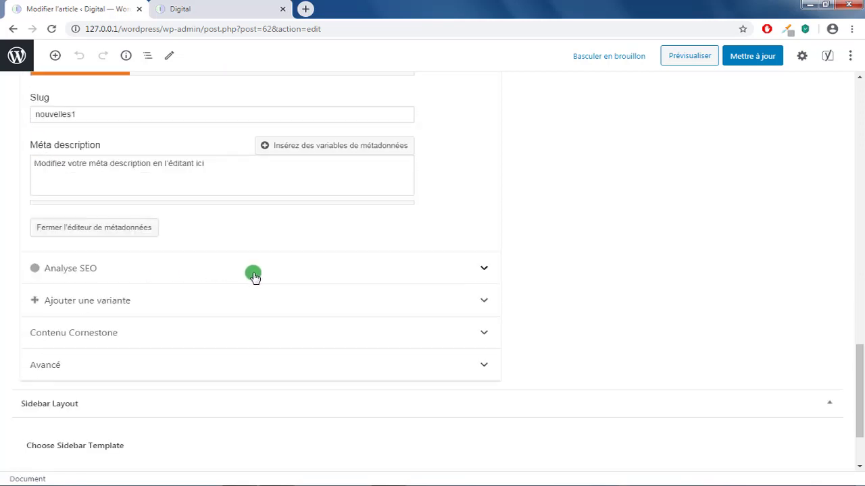
{"action": "scroll", "coordinate": [252, 276], "scroll_direction": "up", "scroll_amount": 4}
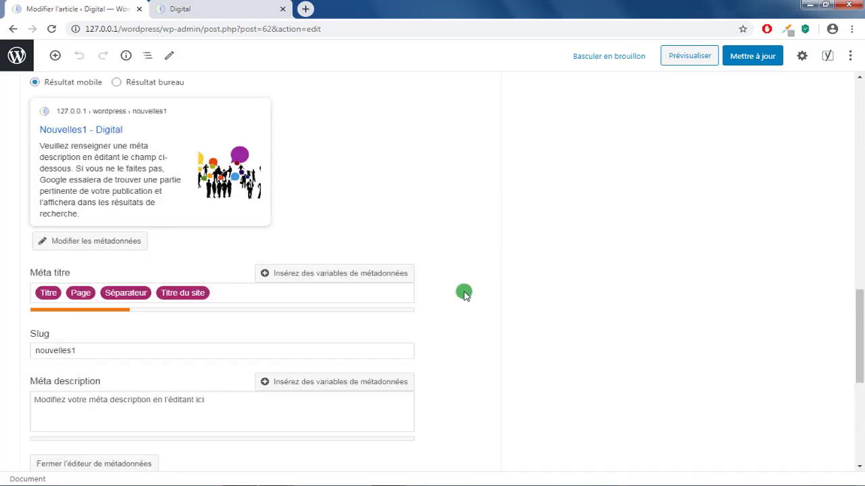